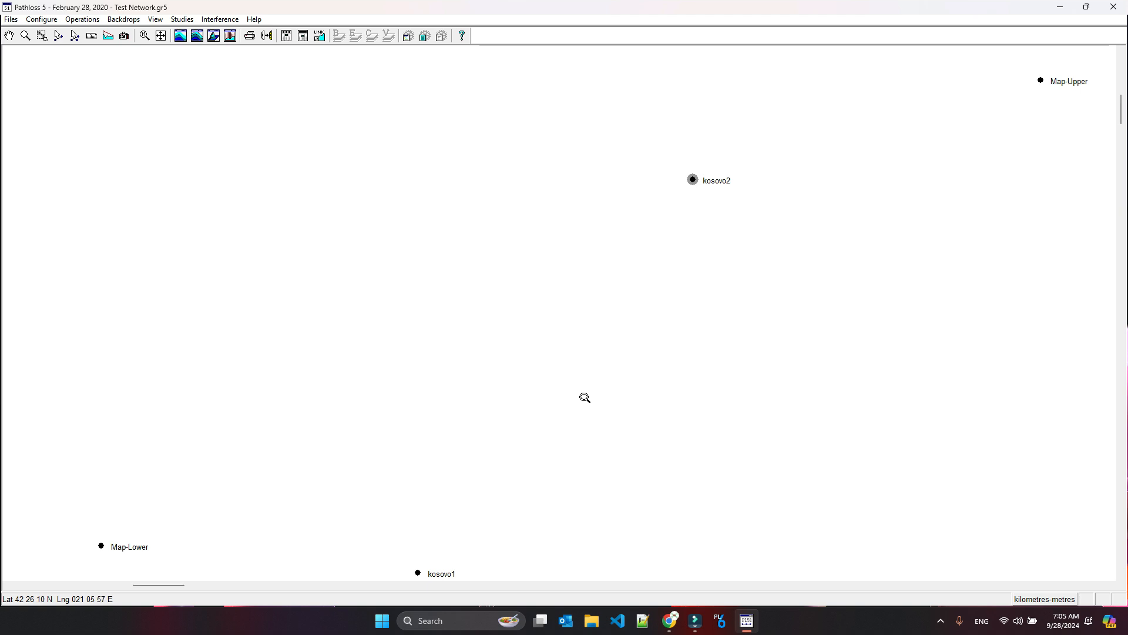
Switch to Google Maps in Chrome to view the Kosovo area, and return to the Pathloss network window
mouse_move(670, 620)
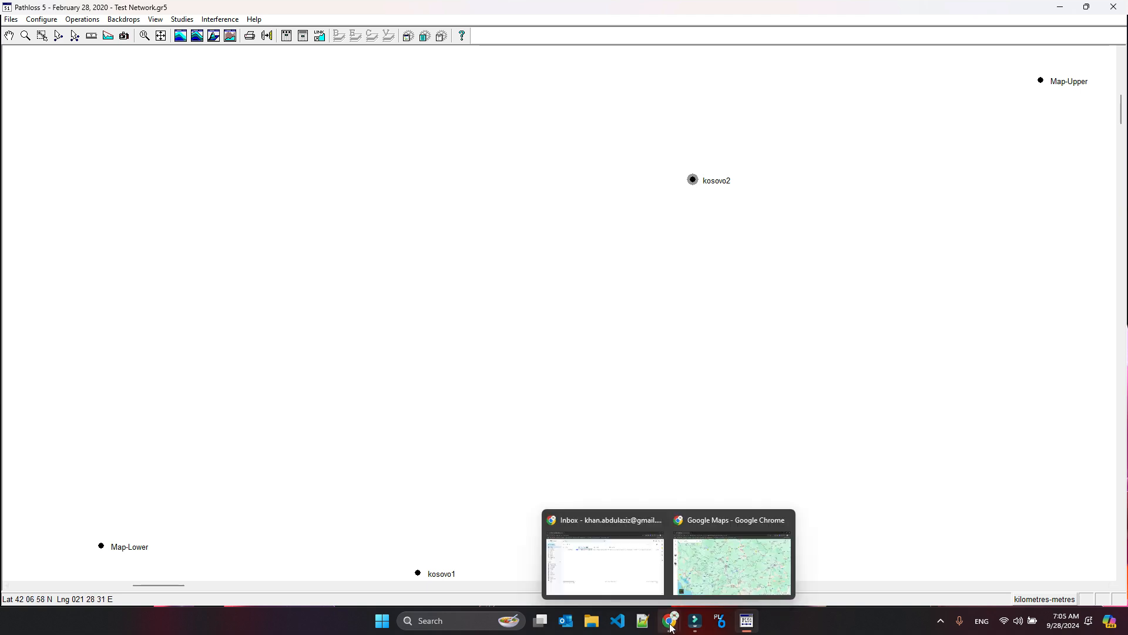
left_click(694, 582)
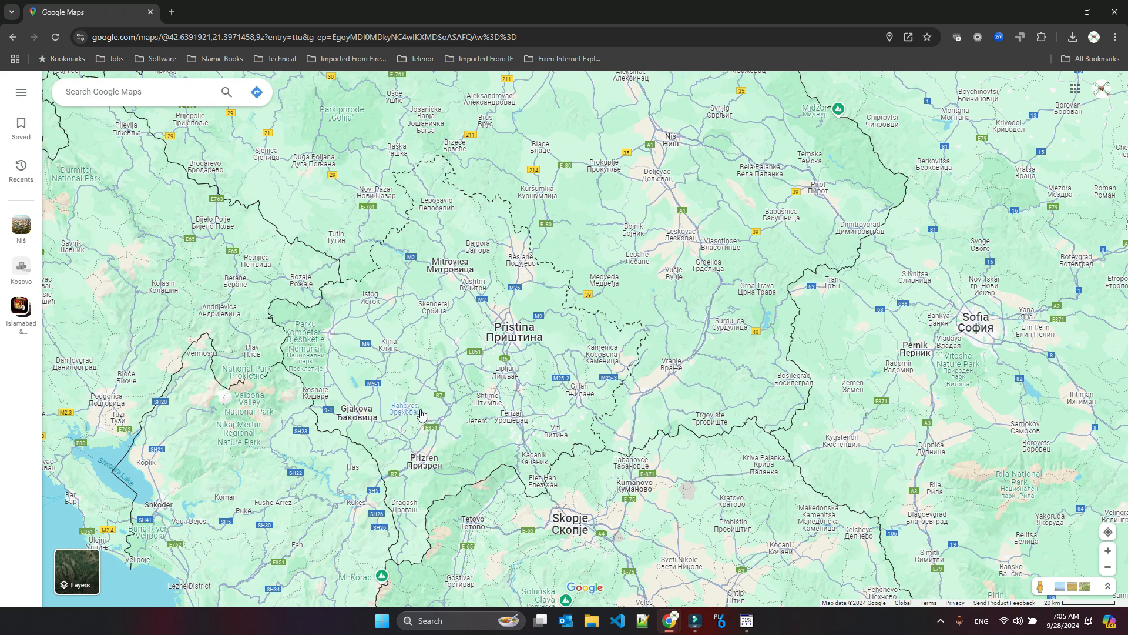
mouse_move(415, 414)
left_click(382, 620)
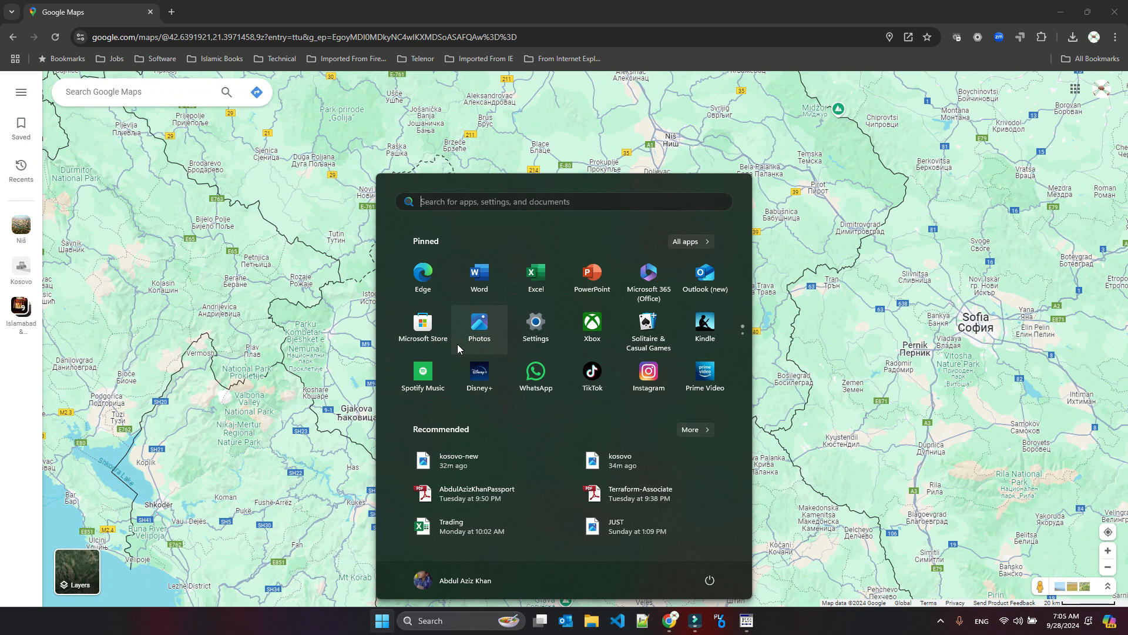
mouse_move(701, 628)
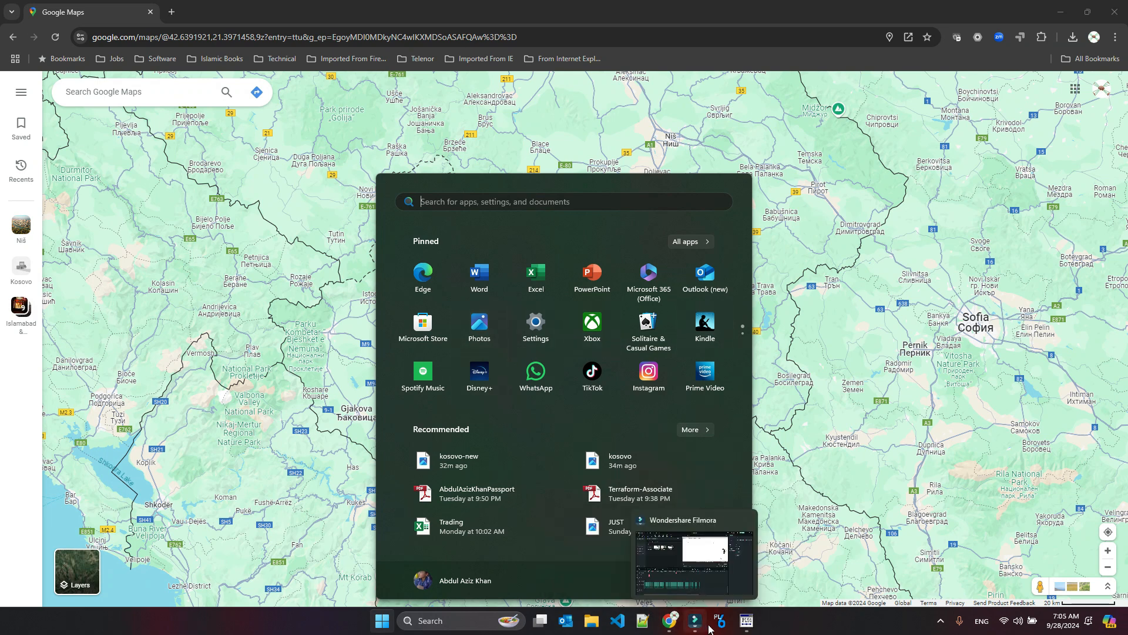
left_click(747, 621)
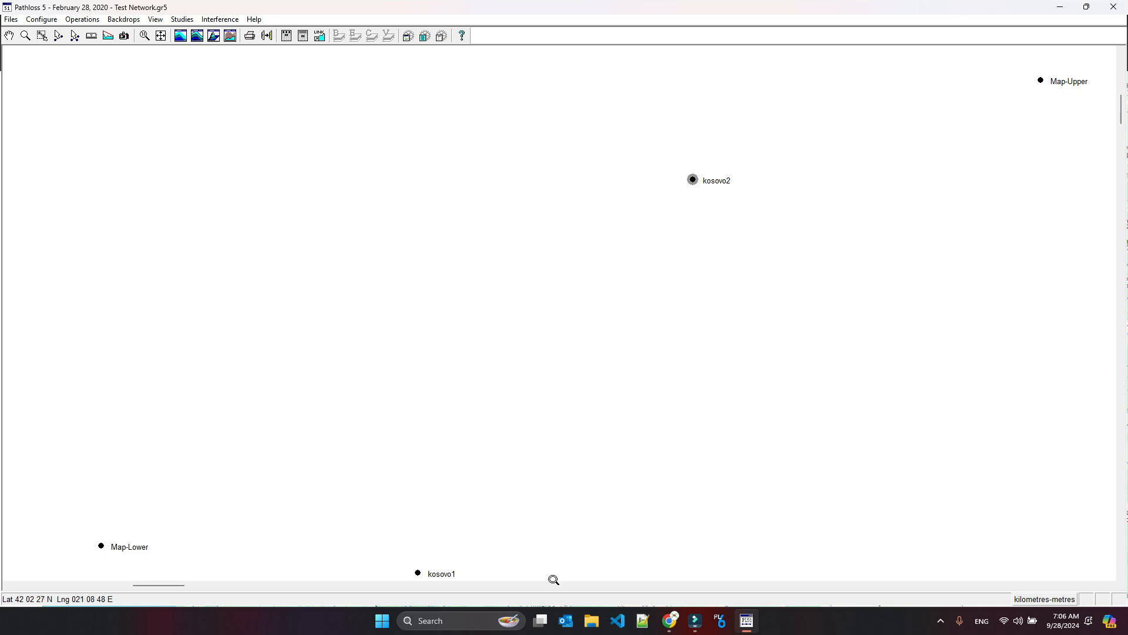
In Google Maps, look up the coordinates of the southwest map corner in Mirditë District and the northeast corner near Niš
left_click(669, 626)
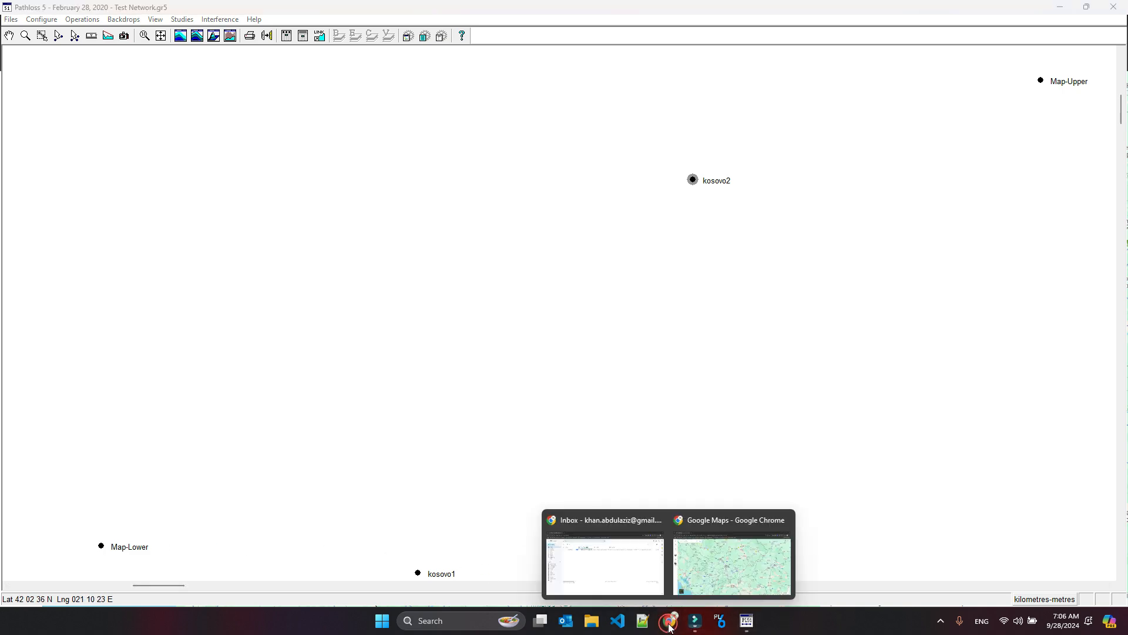
left_click(711, 573)
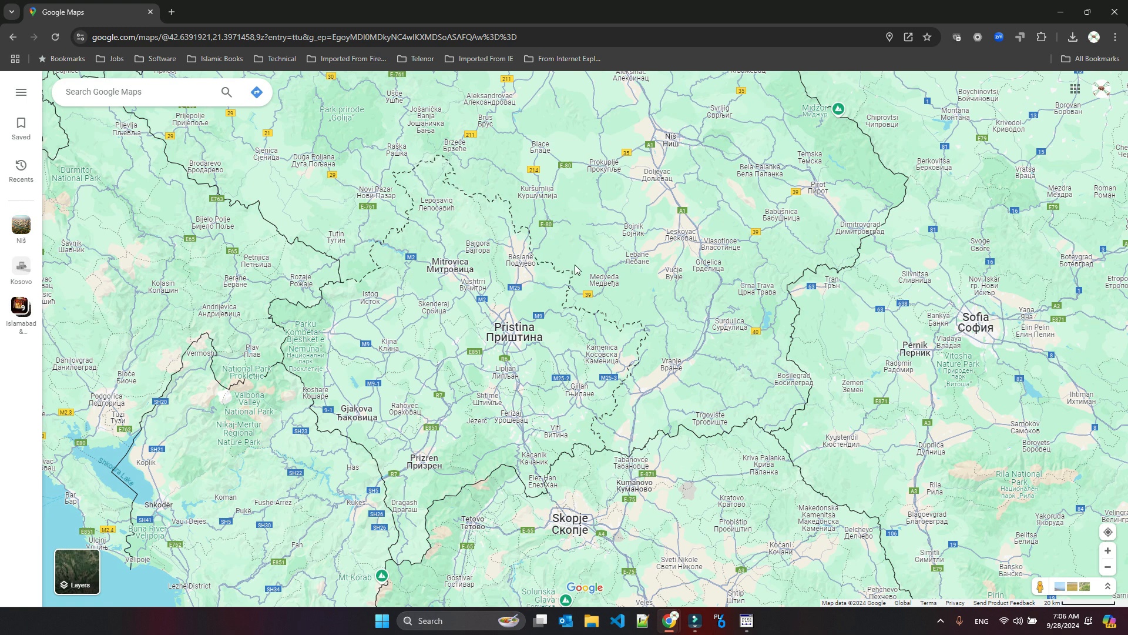
left_click(642, 325)
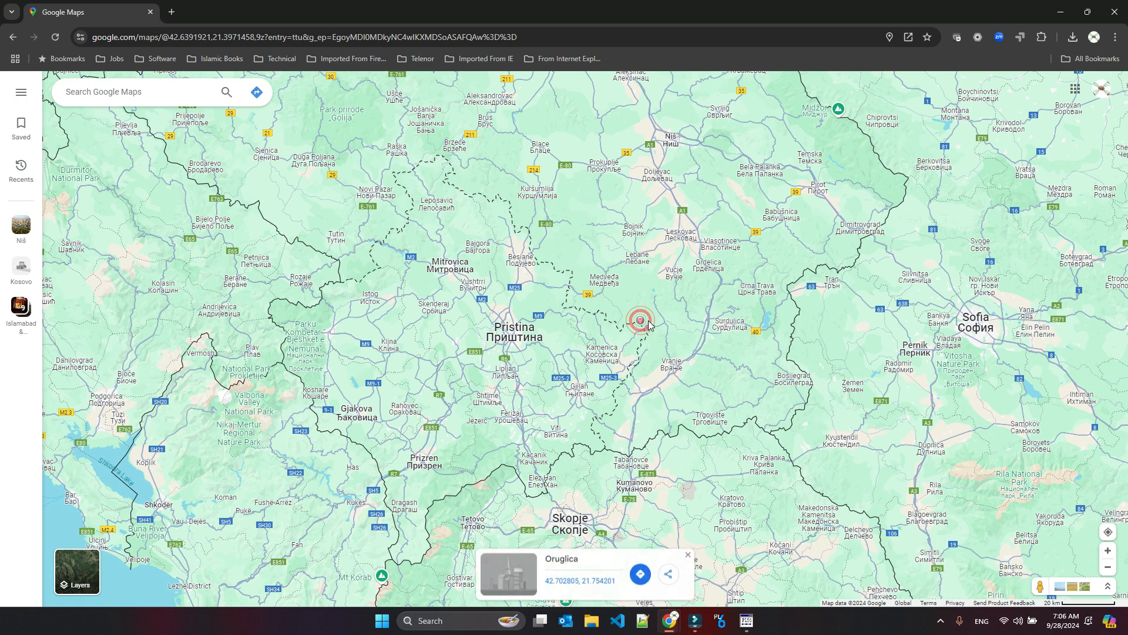
left_click(691, 168)
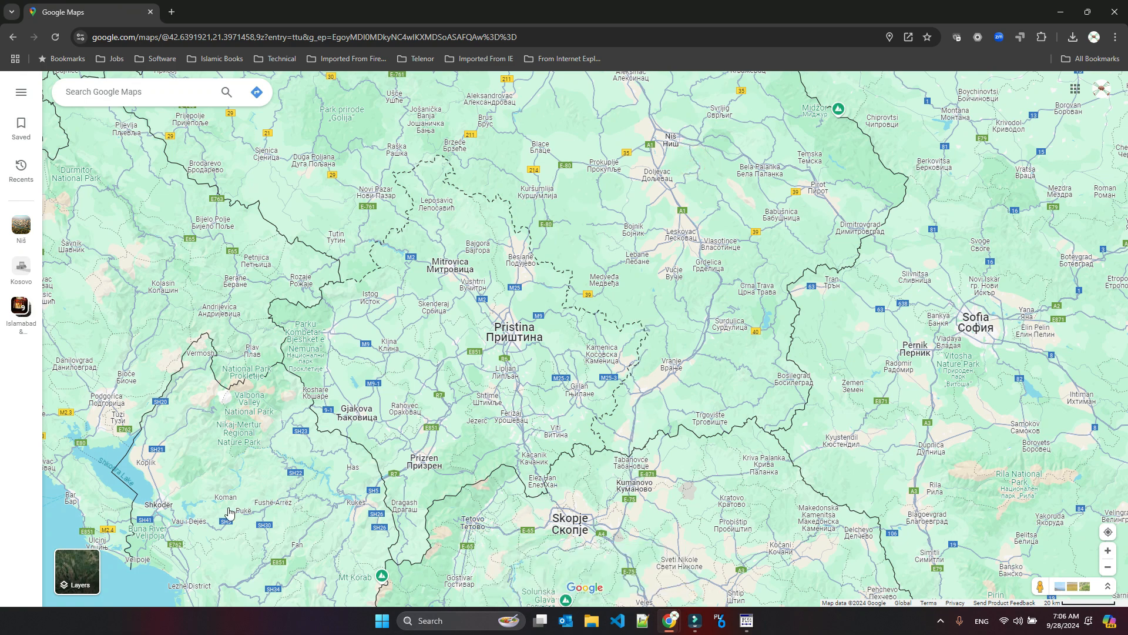
left_click(221, 586)
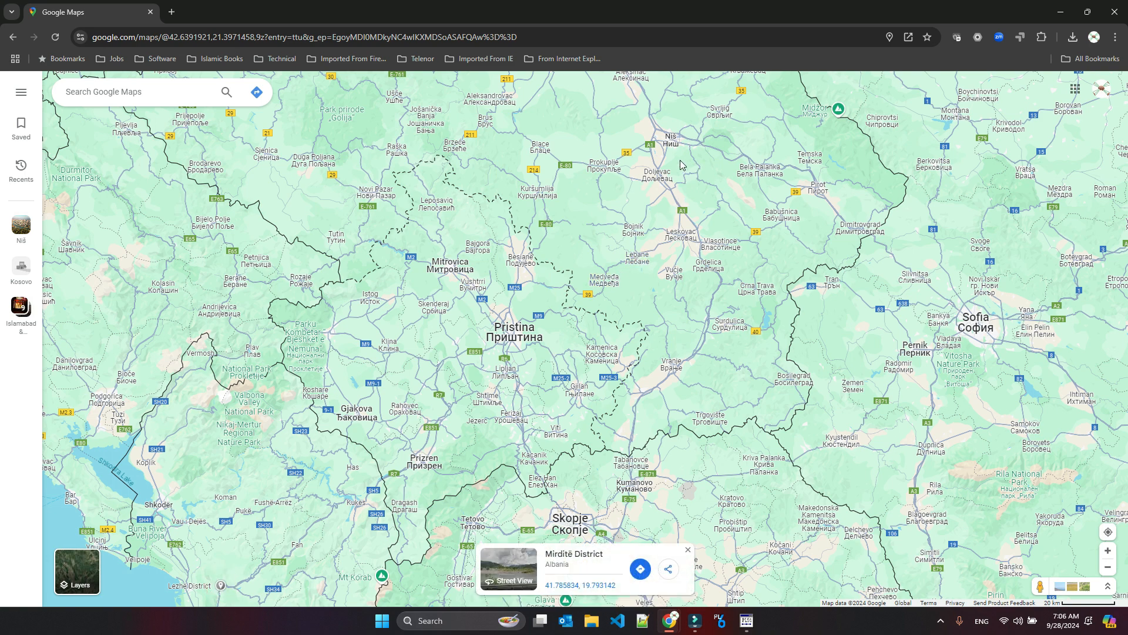
left_click(682, 128)
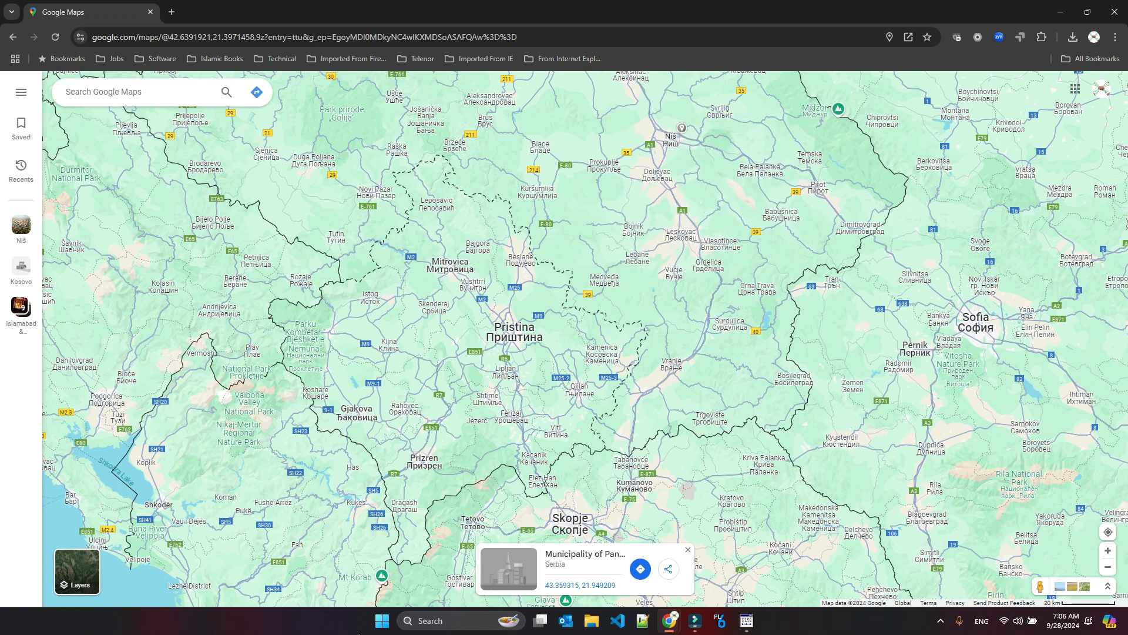
Capture the Kosovo map area between the southwest corner and the point near Niš with the Snipping Tool
left_click(374, 619)
type("snipp")
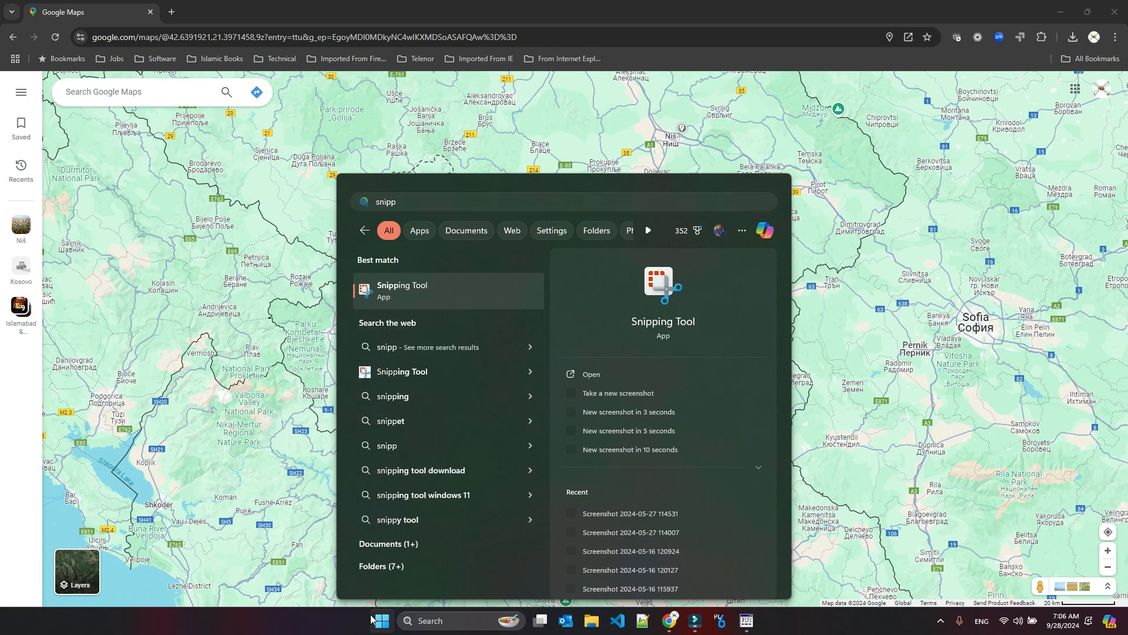
key("Return")
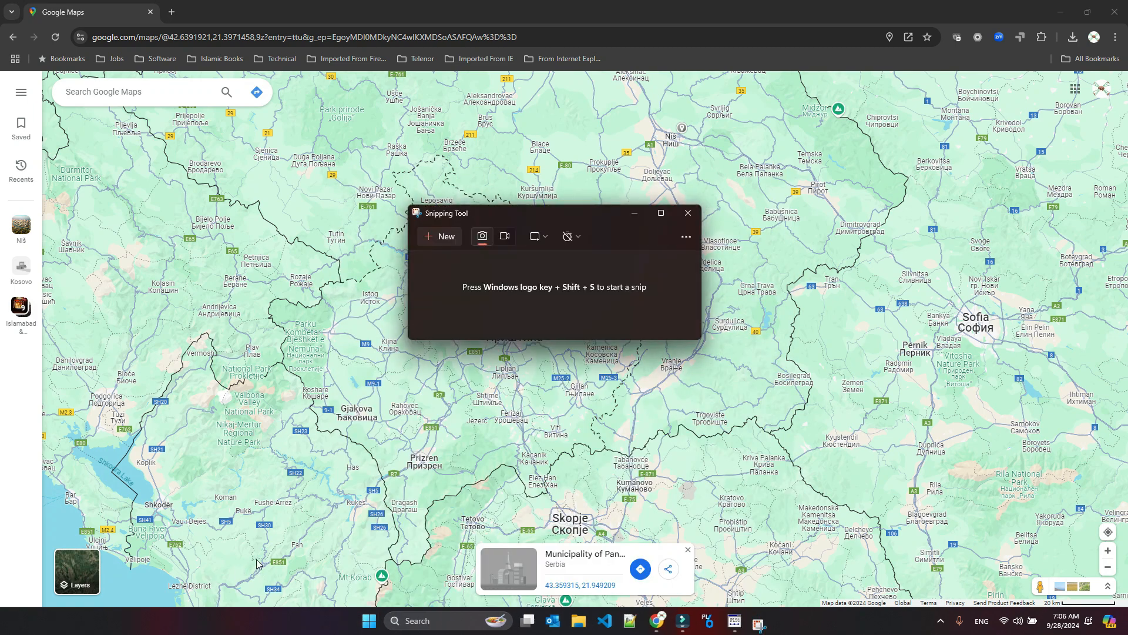
left_click(438, 237)
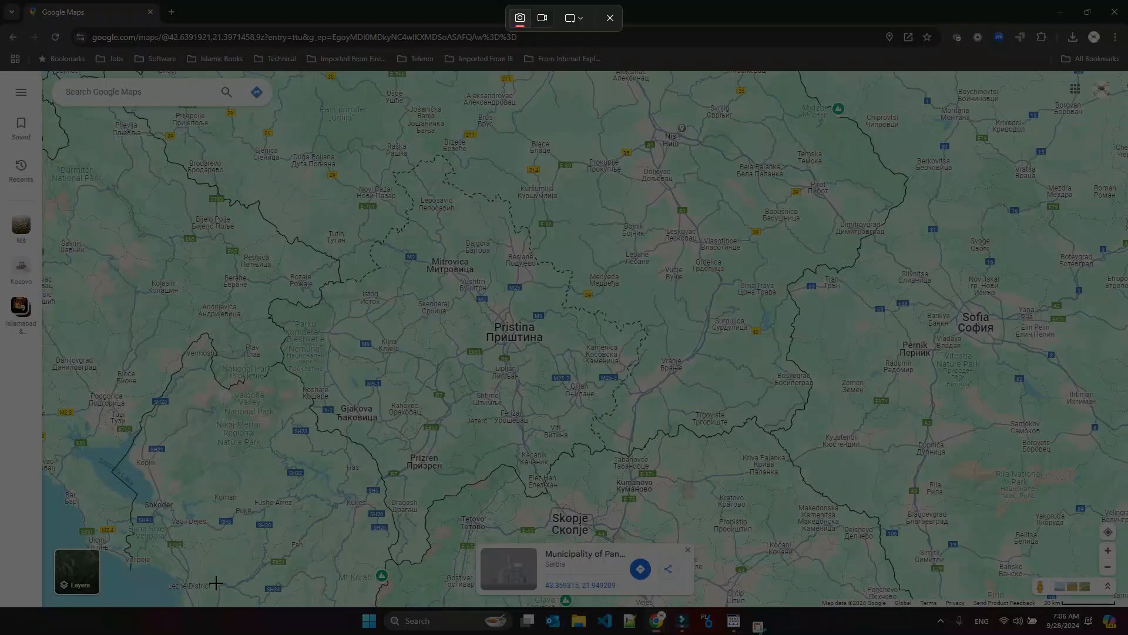
left_click_drag(216, 584, 714, 117)
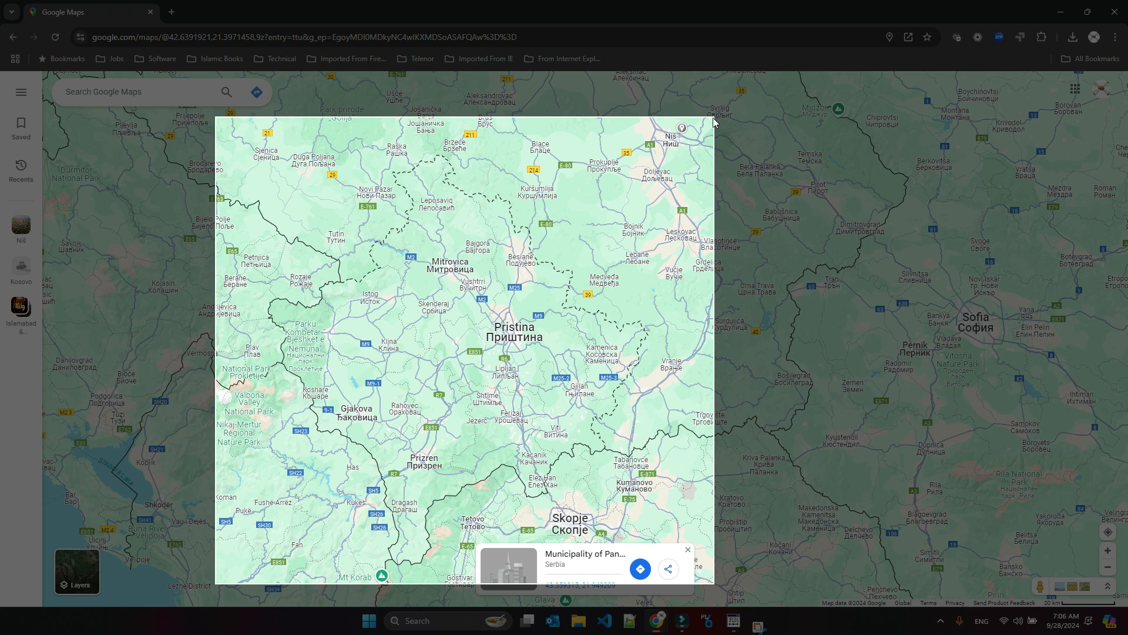
left_click_drag(714, 117, 688, 130)
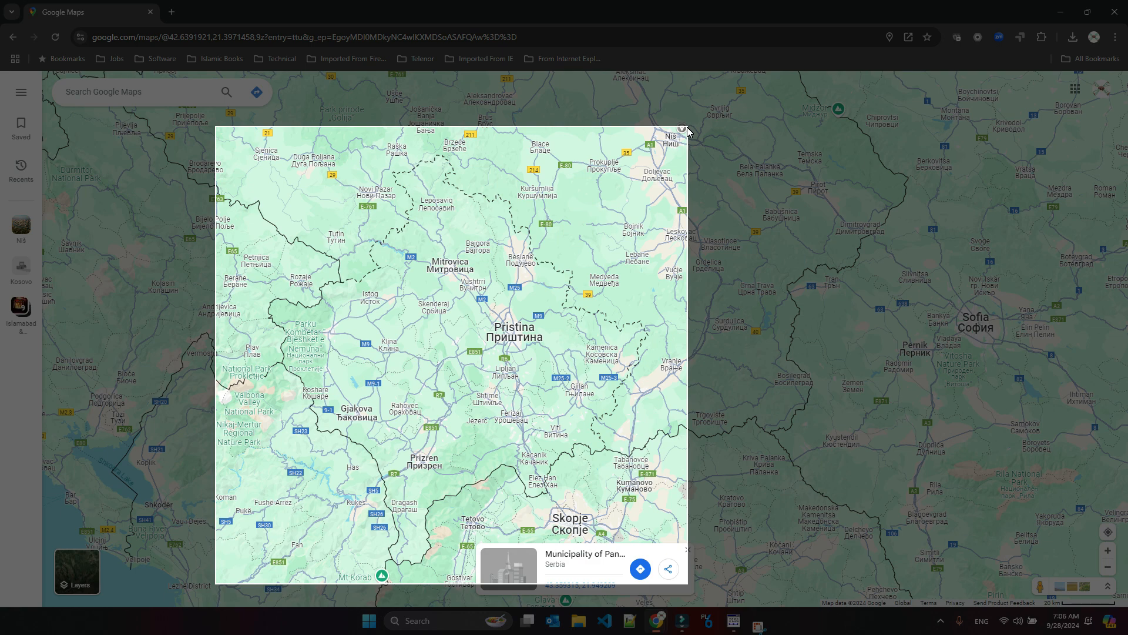
left_click_drag(688, 130, 688, 131)
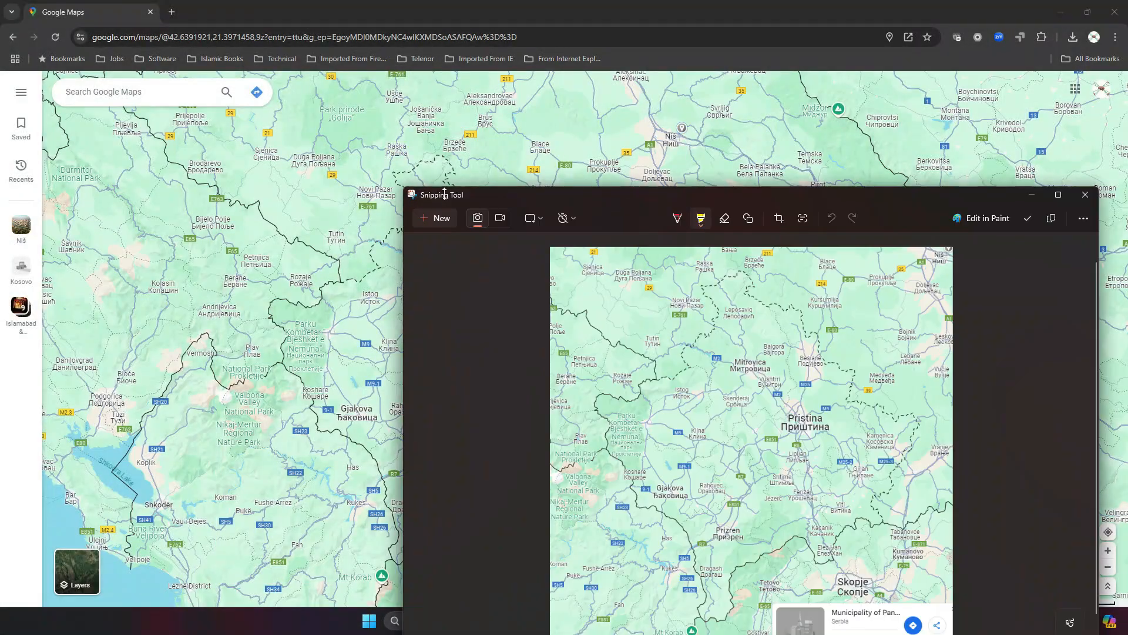
left_click_drag(612, 199, 456, 100)
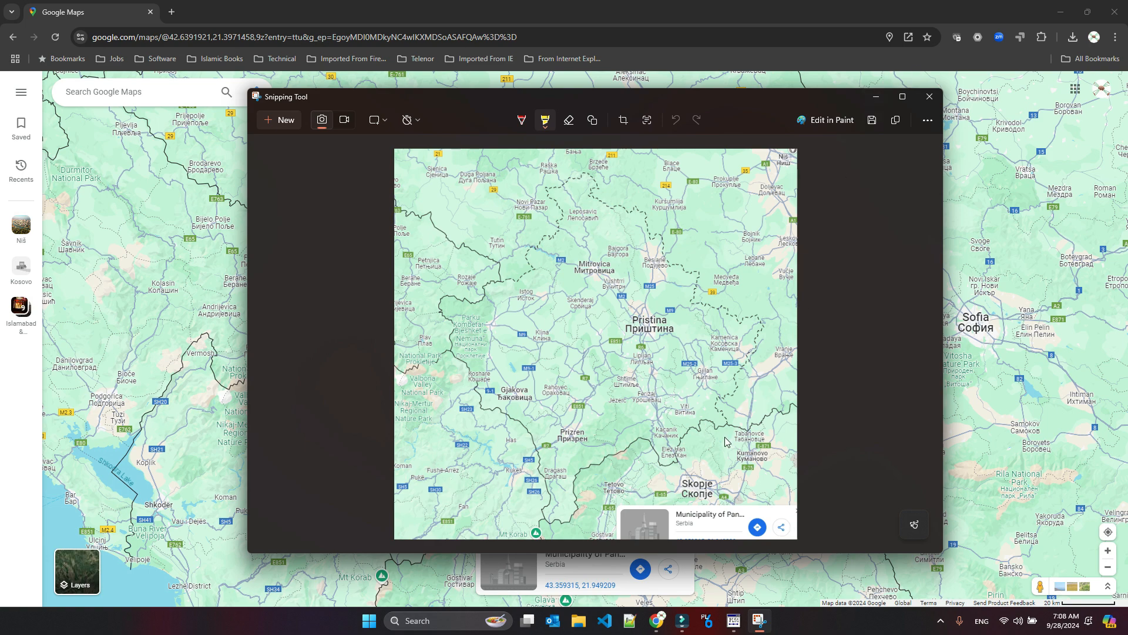
Switch to Pathloss and insert the kosovo image as a backdrop picture spanning from site Map-Lower to Map-Upper
left_click(732, 626)
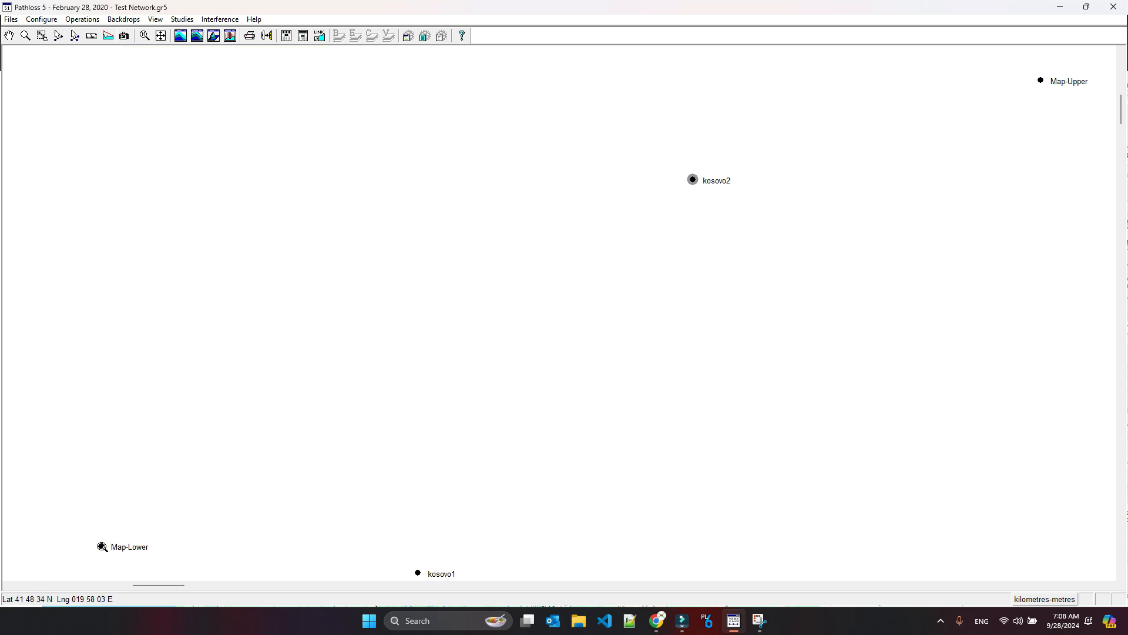
left_click_drag(101, 546, 1043, 81)
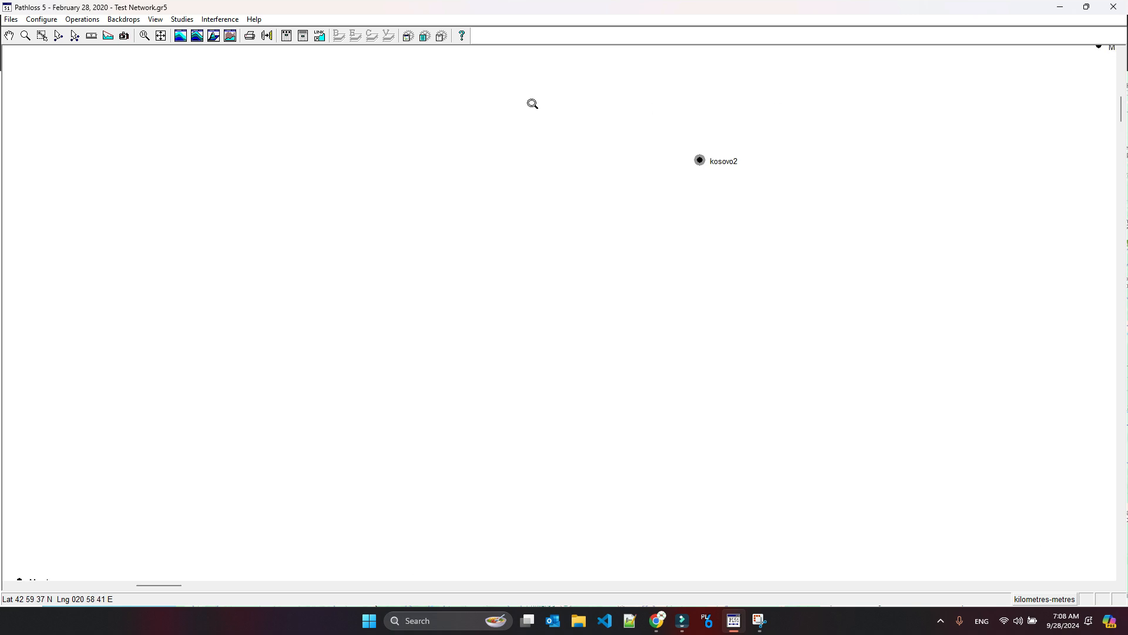
scroll(339, 253, "down", 5)
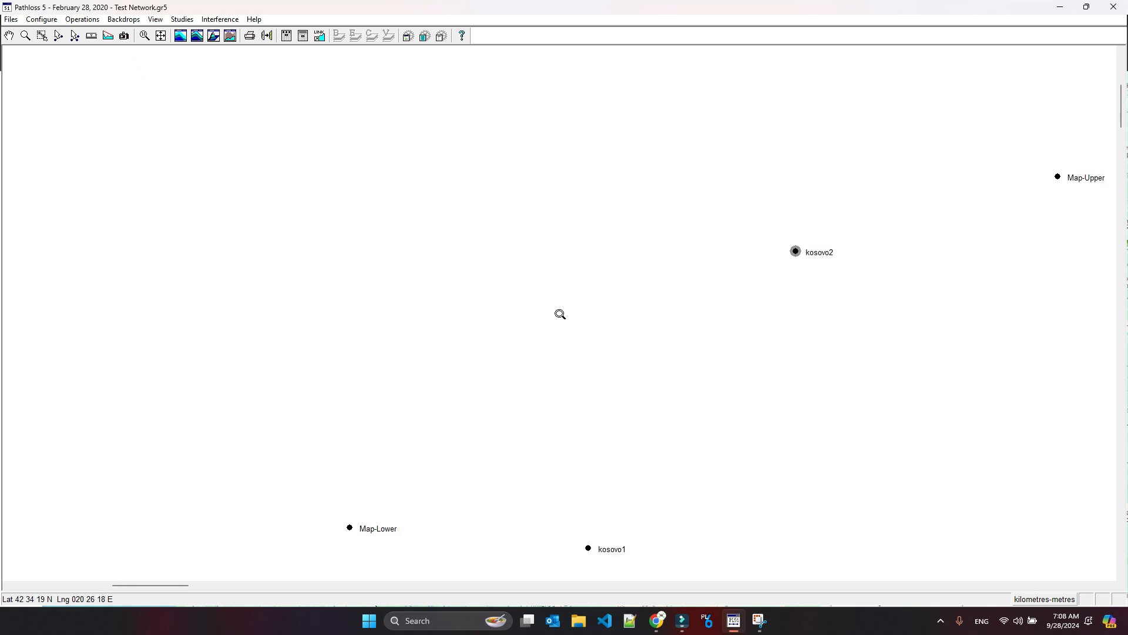
left_click(124, 36)
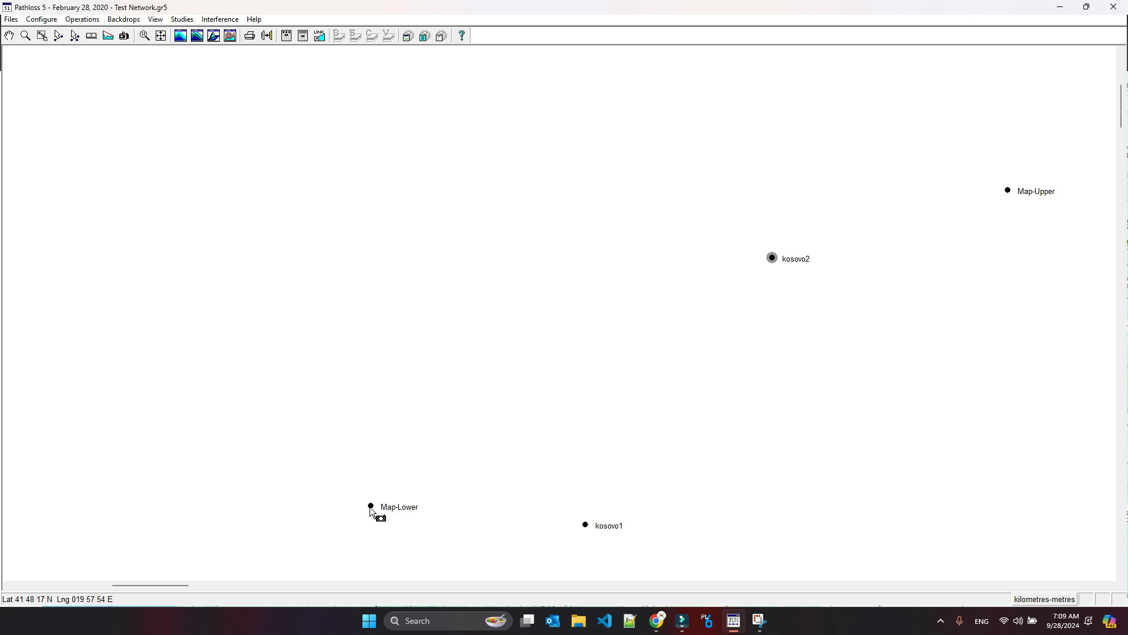
left_click_drag(370, 508, 1009, 193)
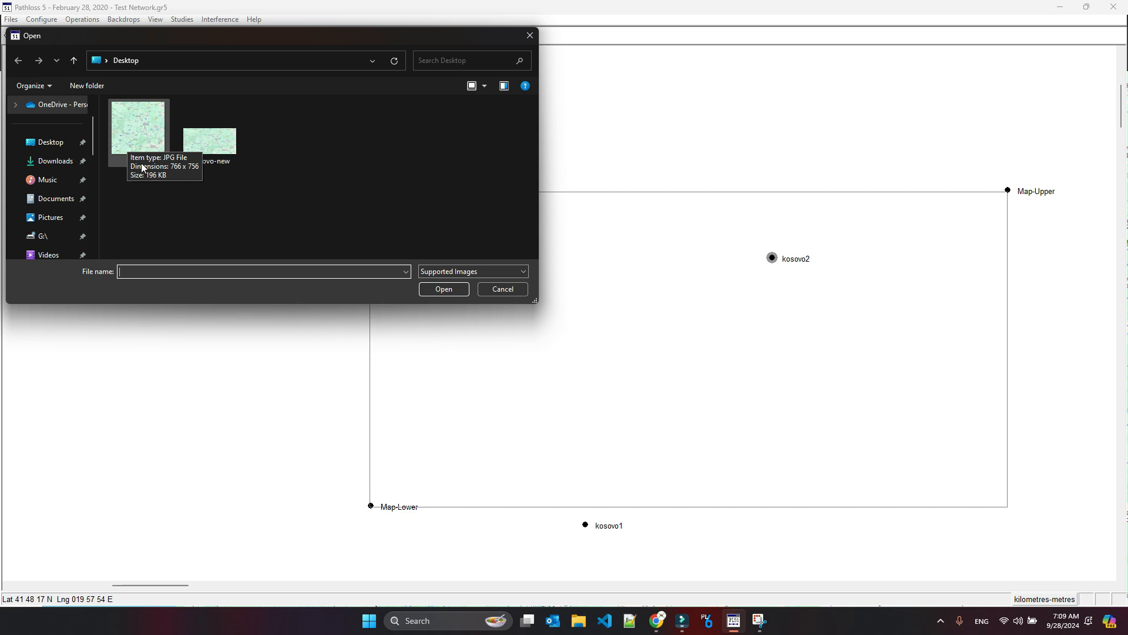
left_click(131, 125)
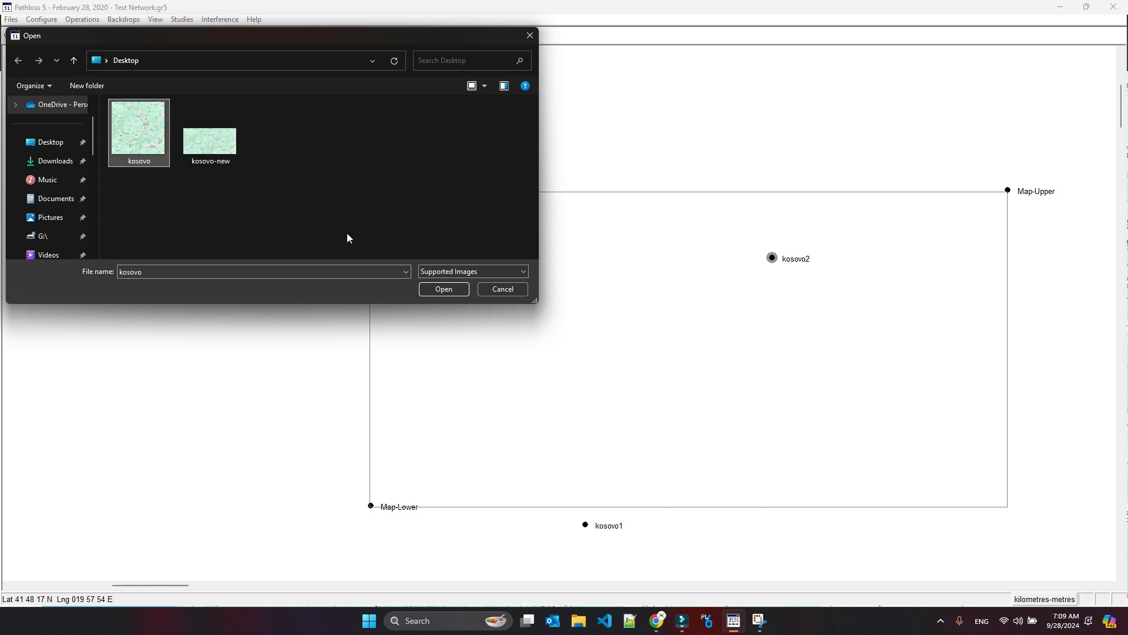
left_click(437, 292)
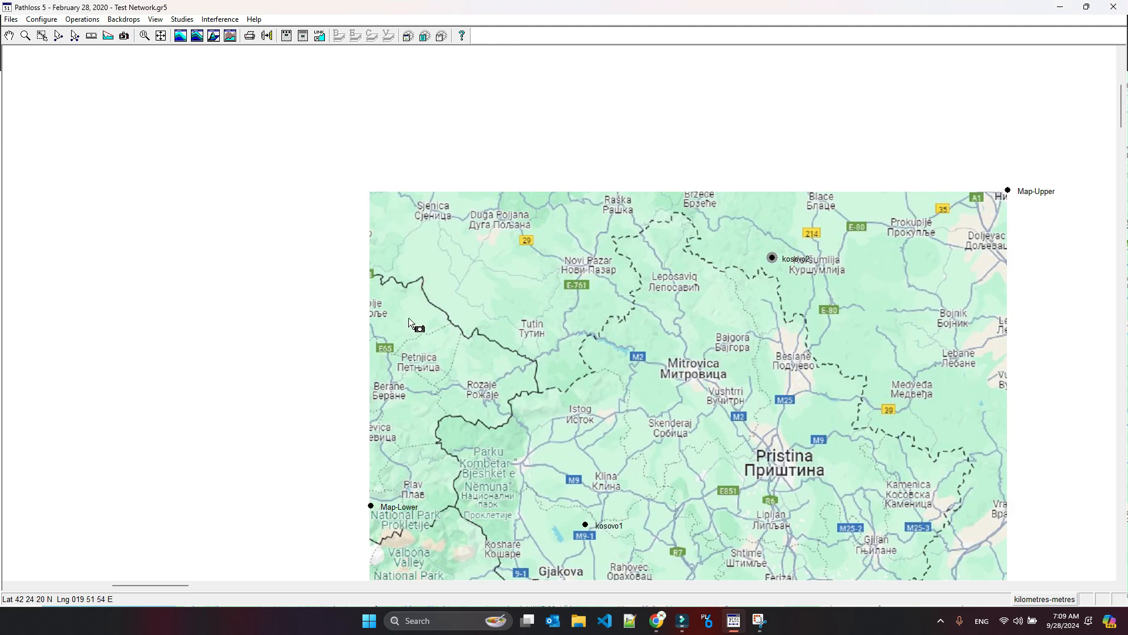
Delete kosovo.jpg from the network's backdrop pictures
left_click(14, 37)
left_click_drag(370, 508, 559, 312)
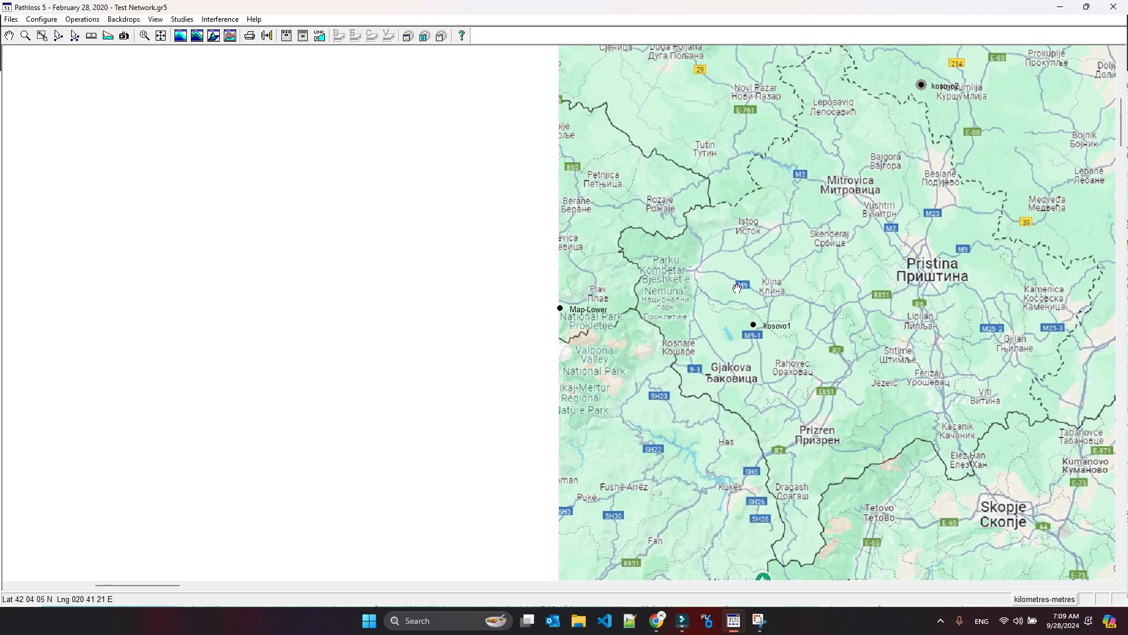
left_click_drag(765, 292, 519, 307)
scroll(519, 307, "down", 1)
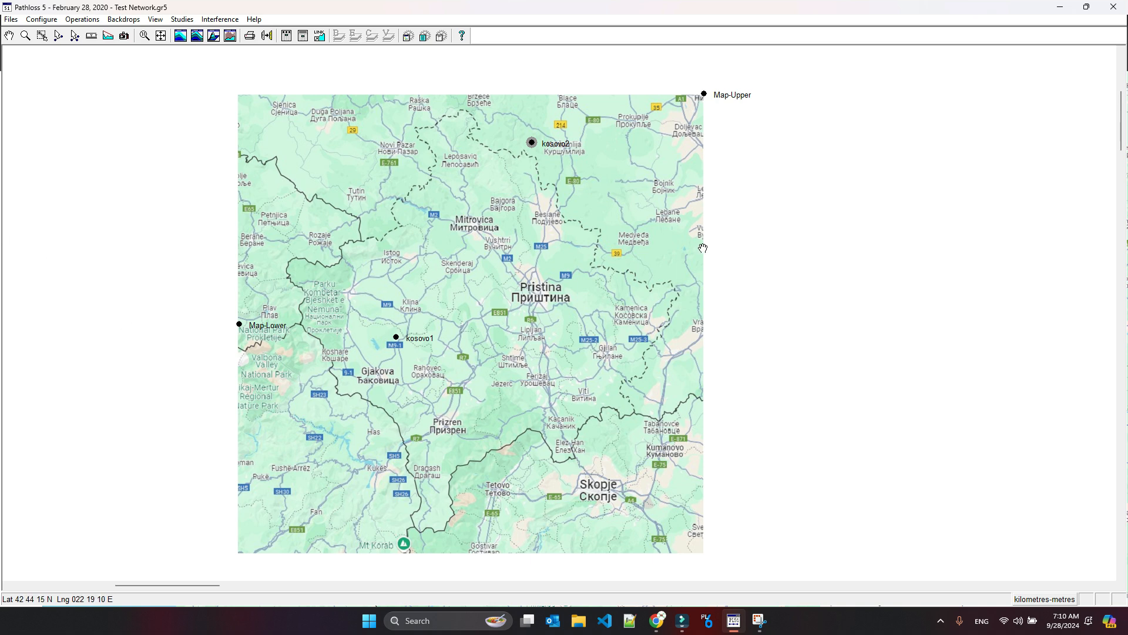
left_click(124, 20)
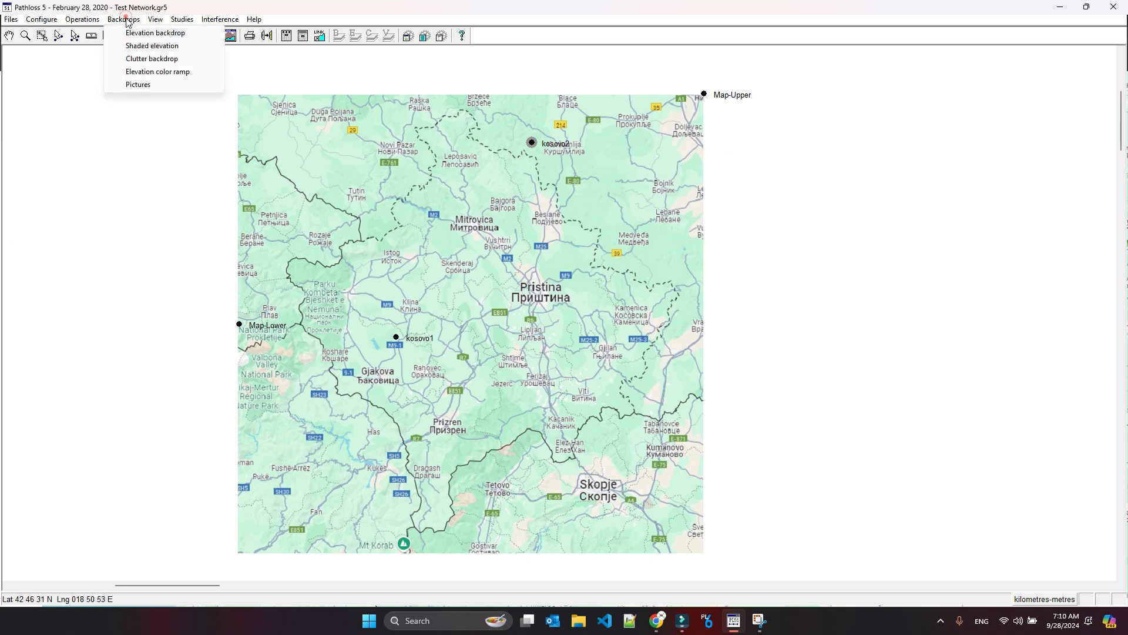
left_click(159, 85)
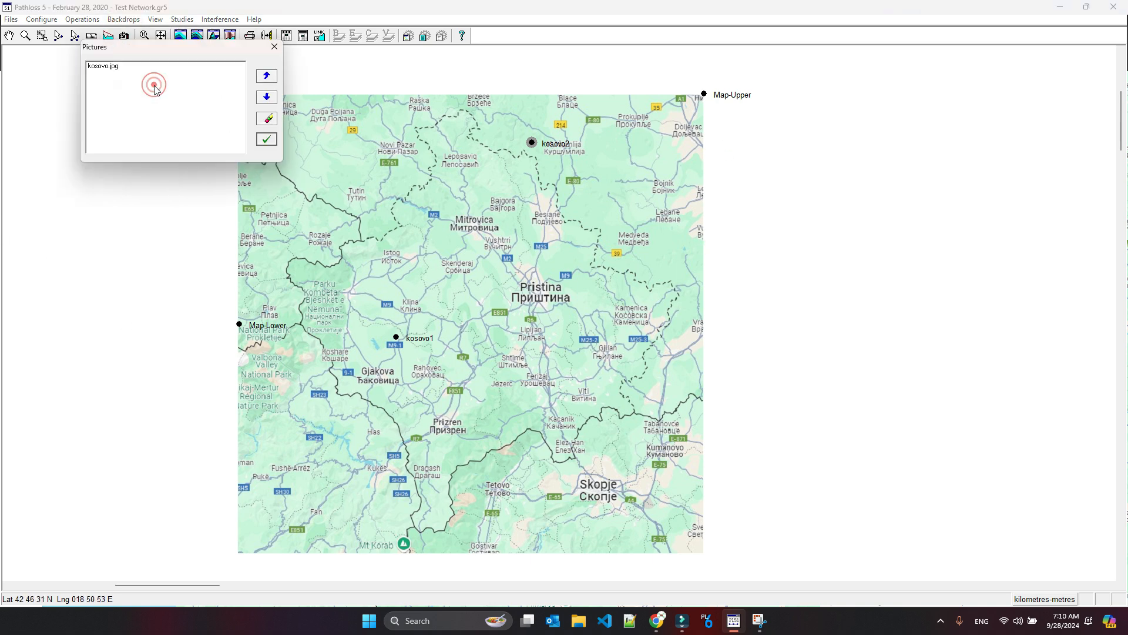
left_click(117, 69)
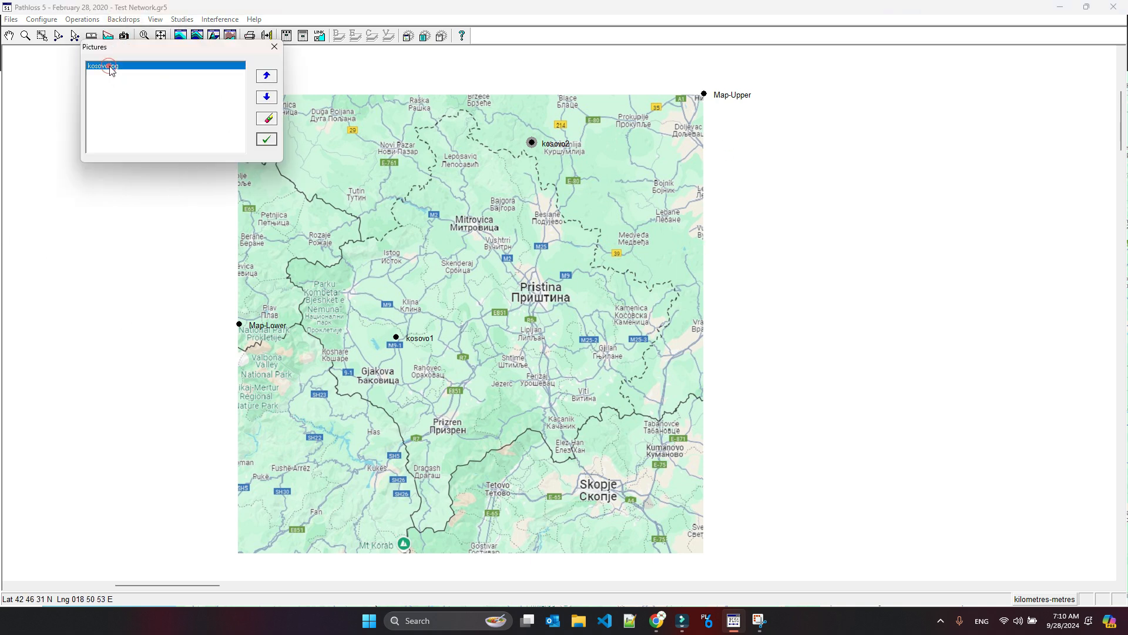
left_click(267, 118)
left_click(265, 139)
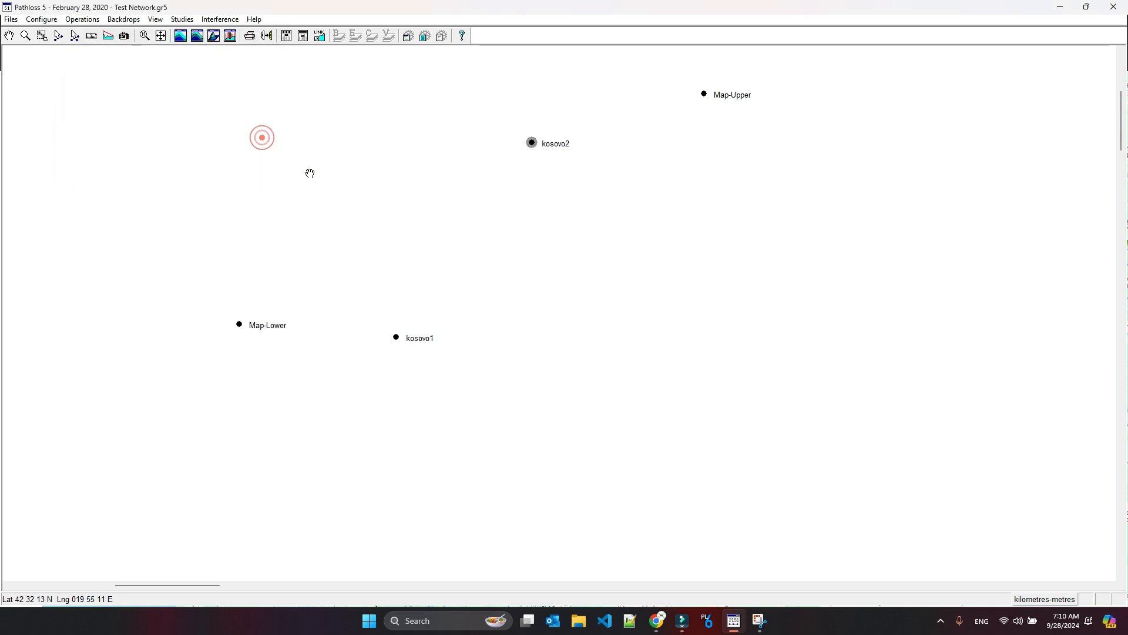
Insert the kosovo-new image as a backdrop picture spanning from site Map-Lower to Map-Upper
left_click(124, 34)
left_click_drag(239, 324, 704, 93)
left_click(209, 139)
left_click(438, 288)
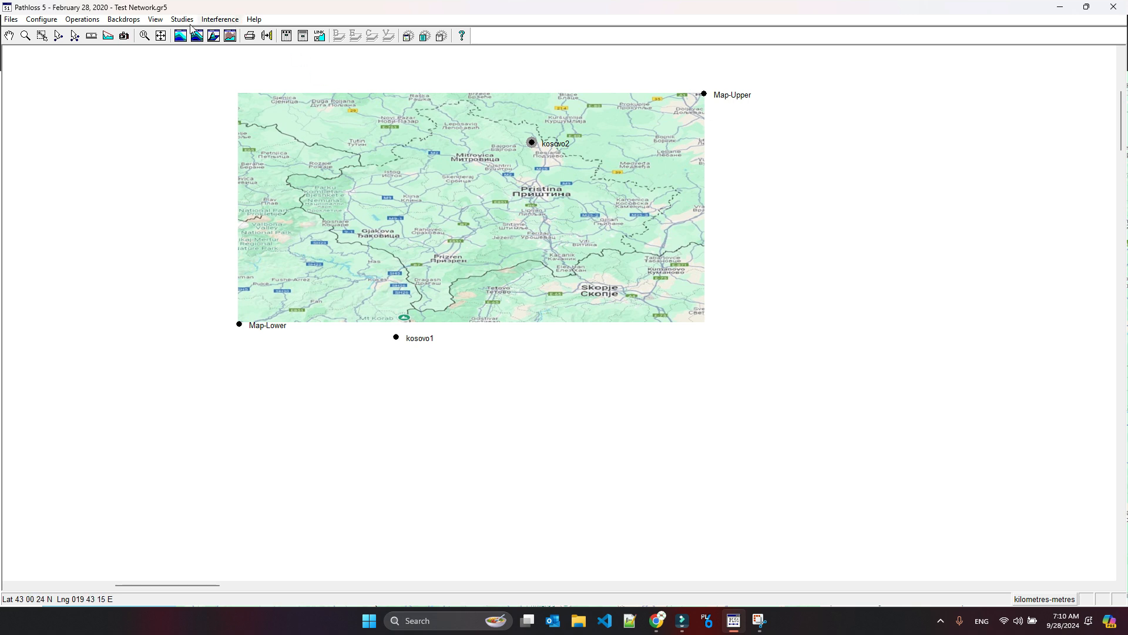
left_click(24, 37)
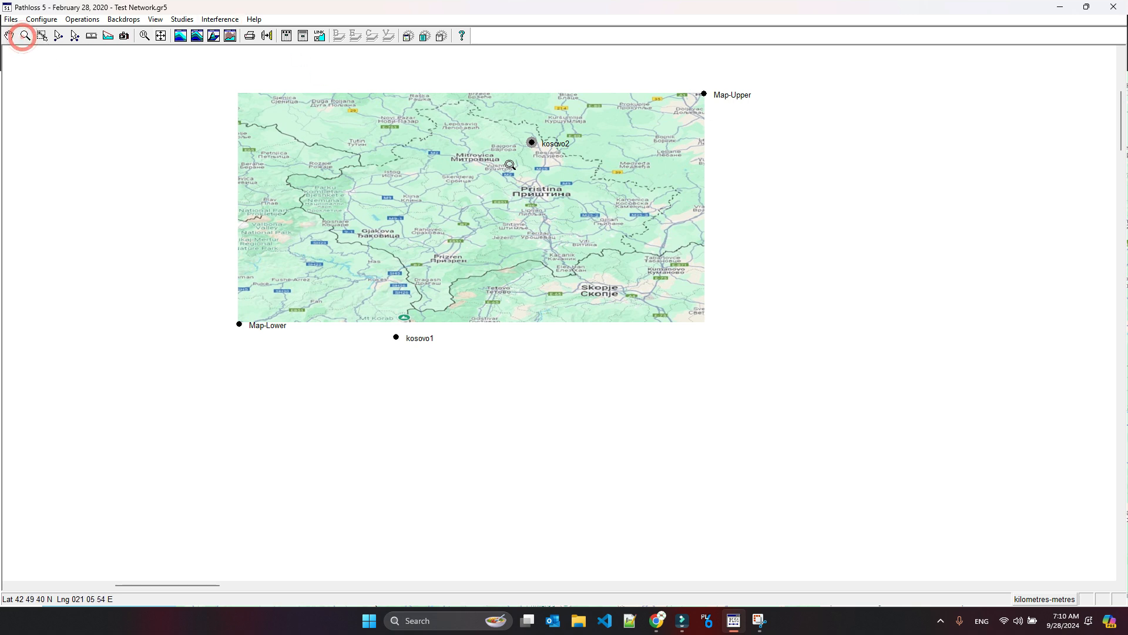
left_click(9, 36)
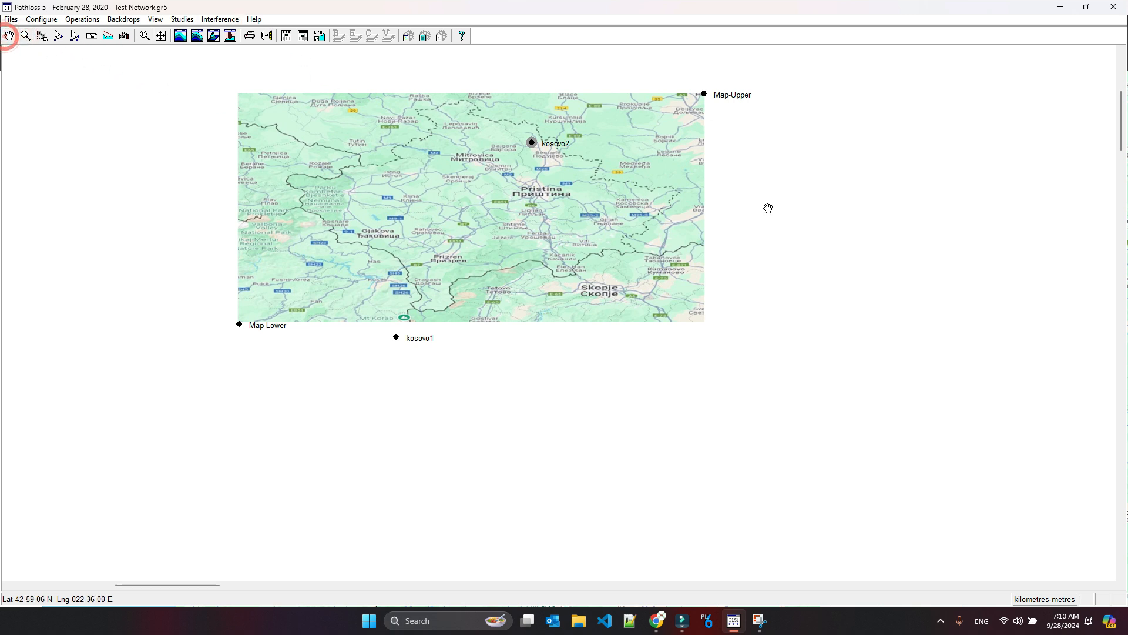
left_click_drag(768, 209, 837, 310)
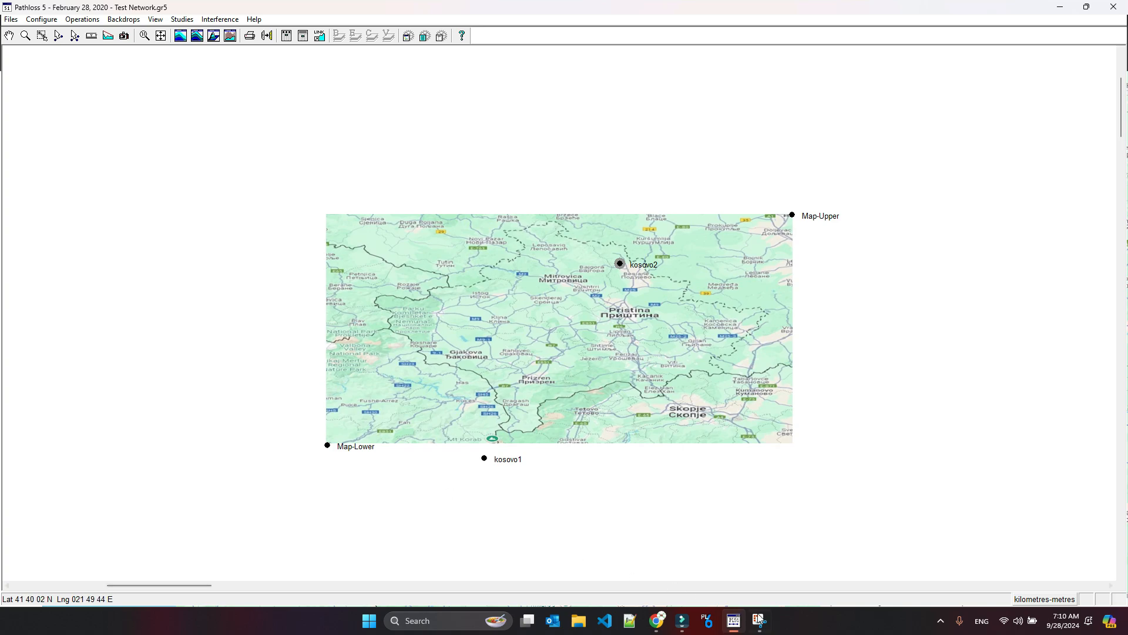
Examine the wider region around Kosovo in Google Maps, and return to the Pathloss network window
left_click(658, 621)
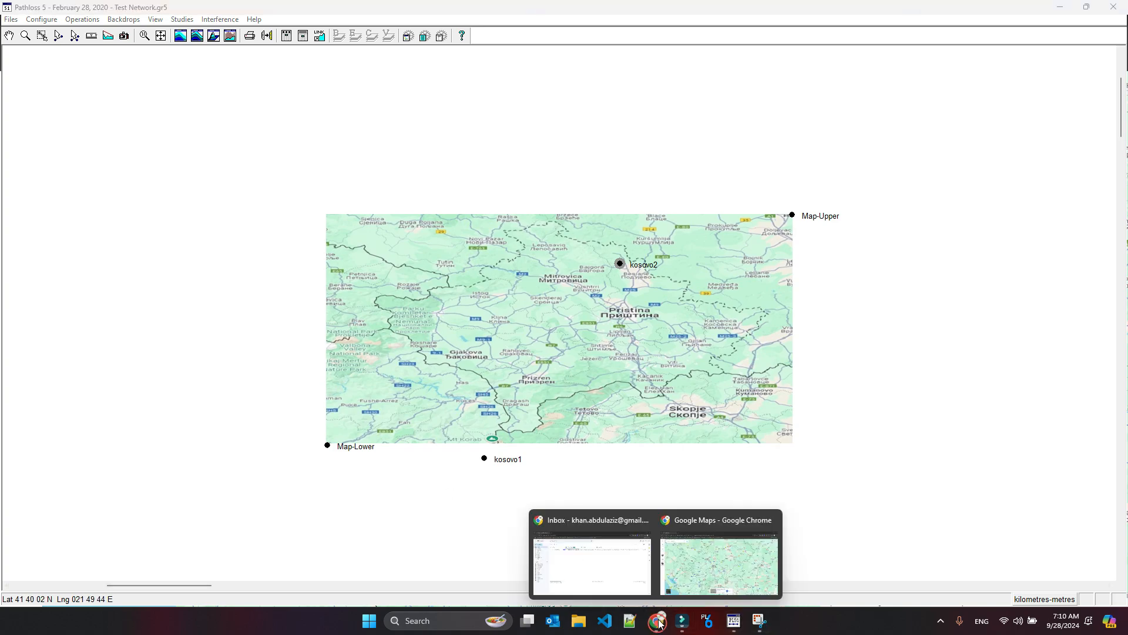
left_click(696, 554)
scroll(743, 379, "down", 2)
scroll(743, 378, "down", 3)
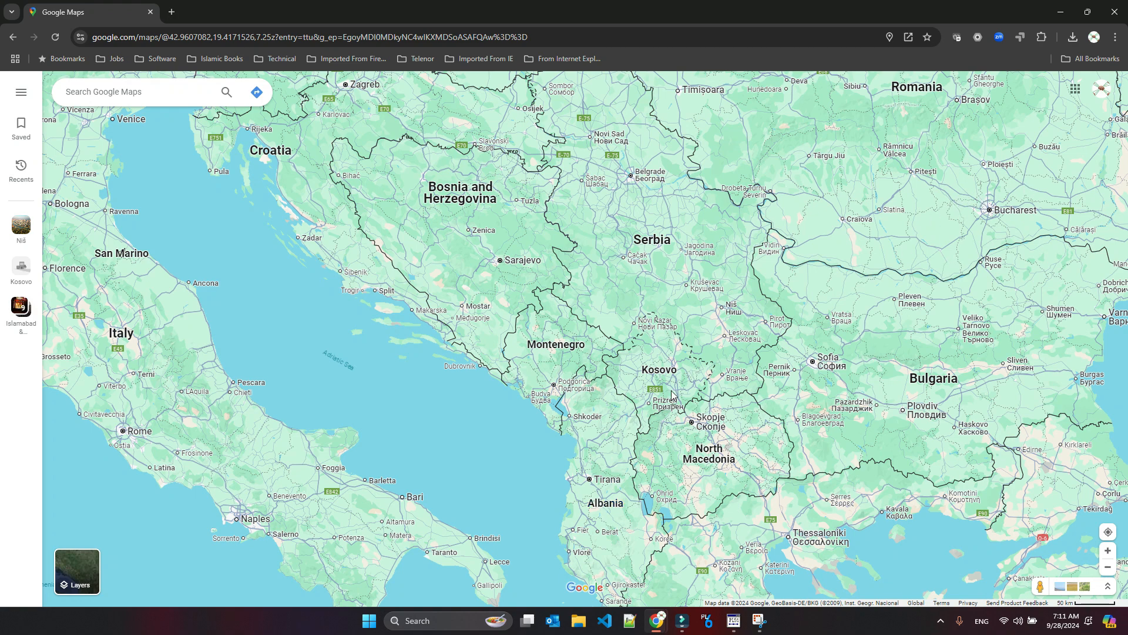
left_click(733, 621)
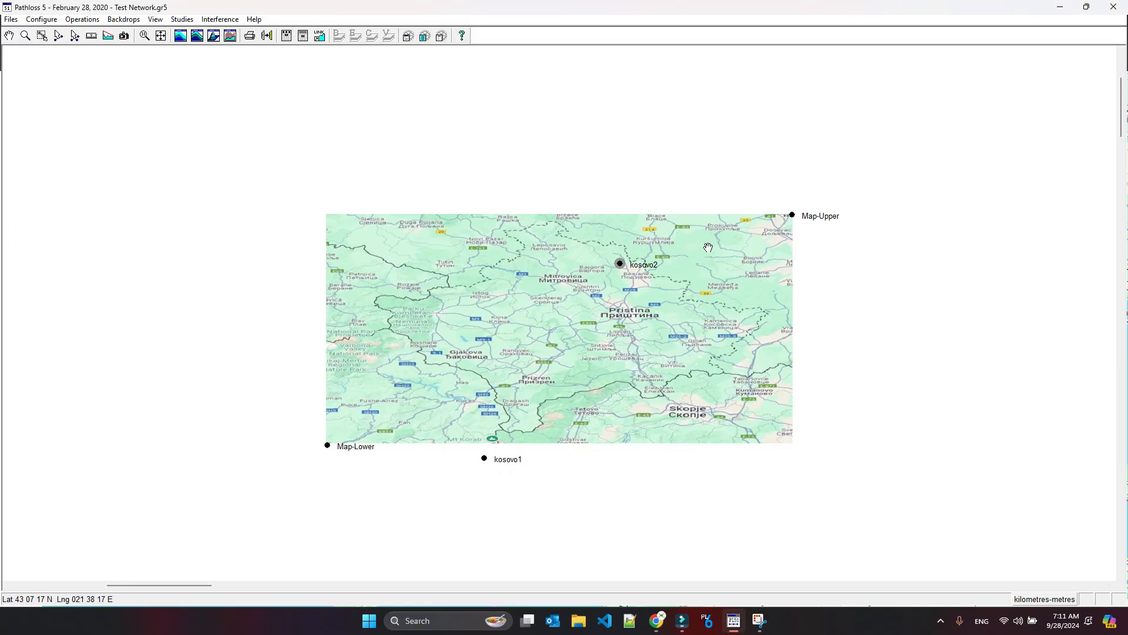
left_click(1061, 7)
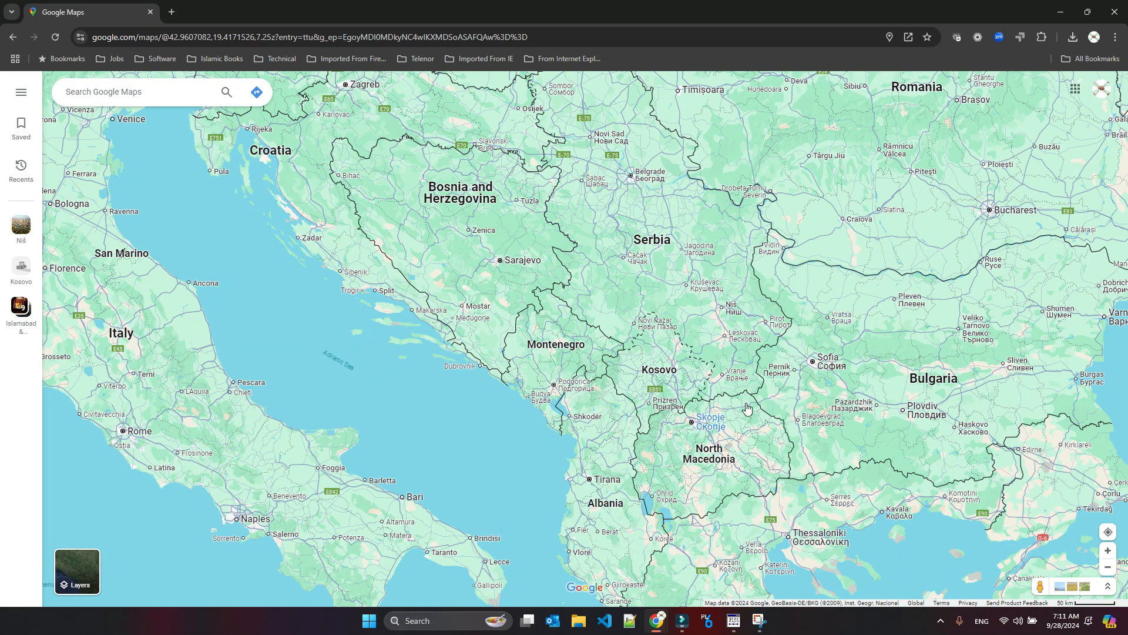
left_click(735, 620)
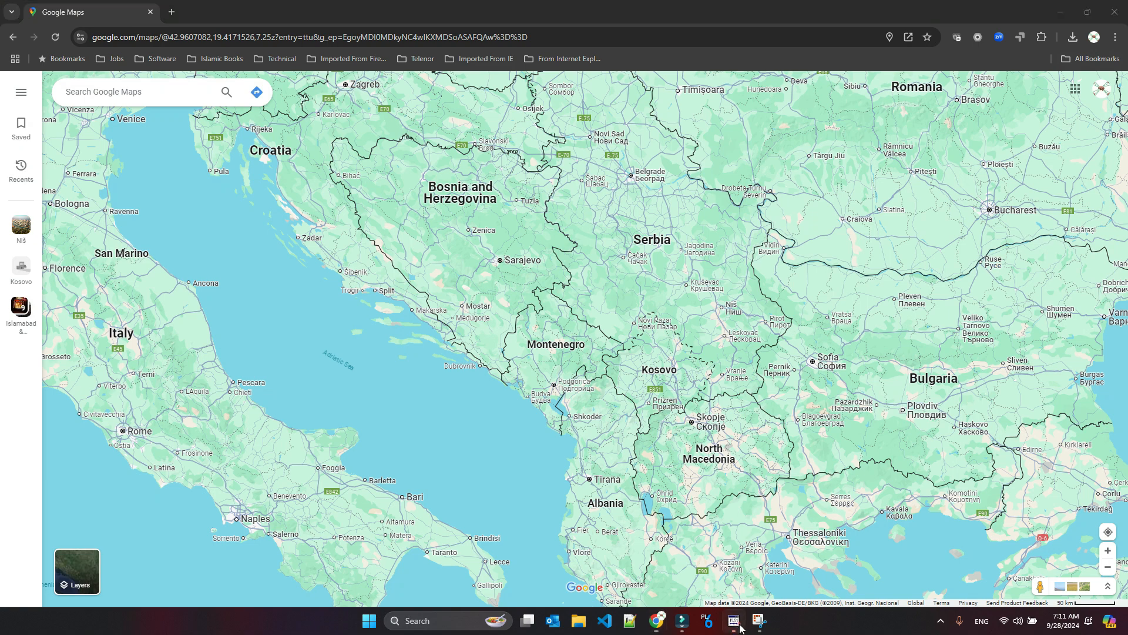